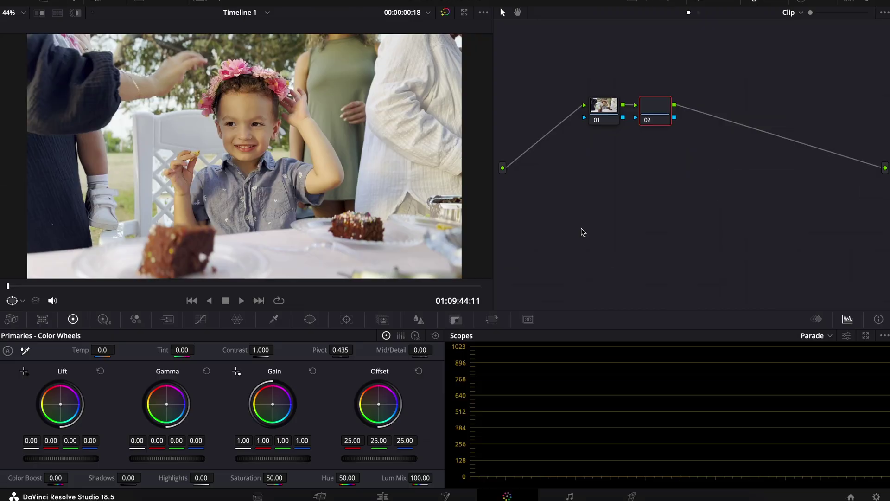
Step: Add serial node 03 after node 02 with Alt+S, then open the CineMatch website from the dock
key(alt+s)
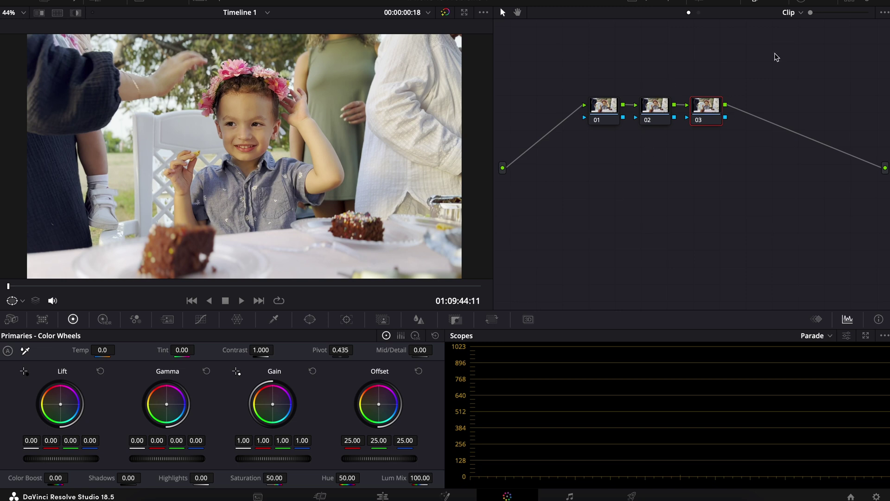
click(701, 497)
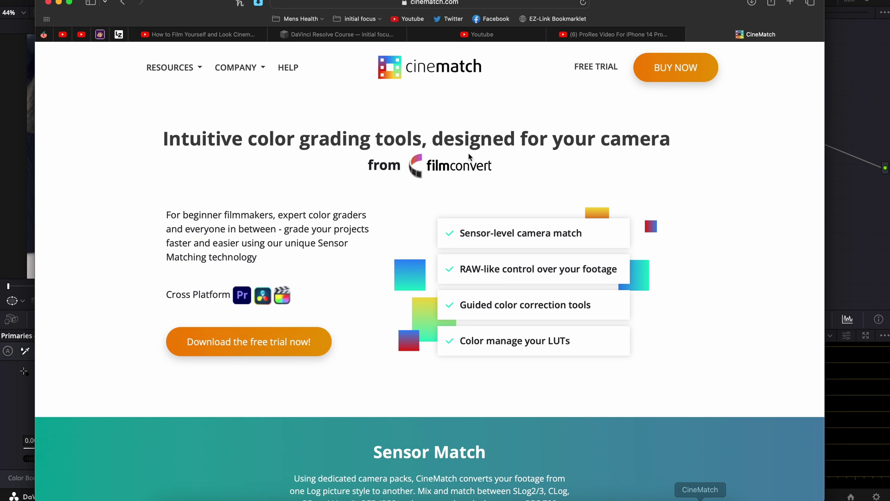
scroll(521, 174, down, 10)
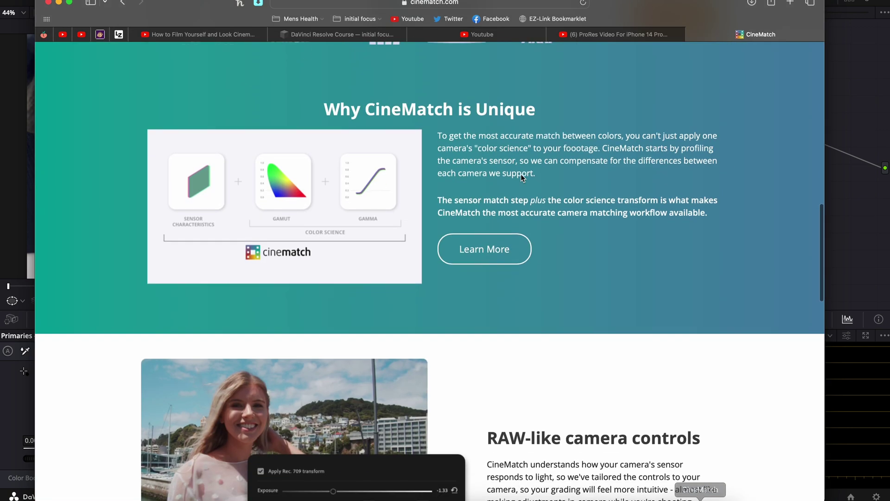
scroll(522, 174, down, 15)
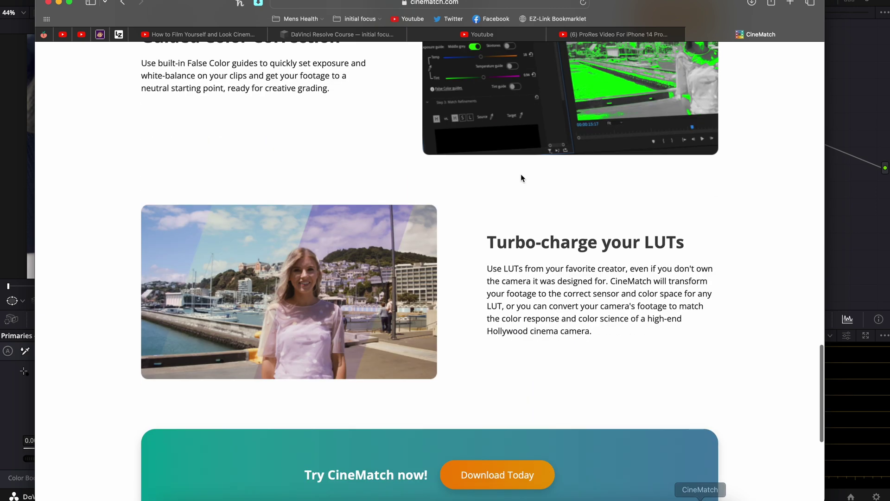
scroll(522, 173, down, 4)
scroll(521, 174, up, 15)
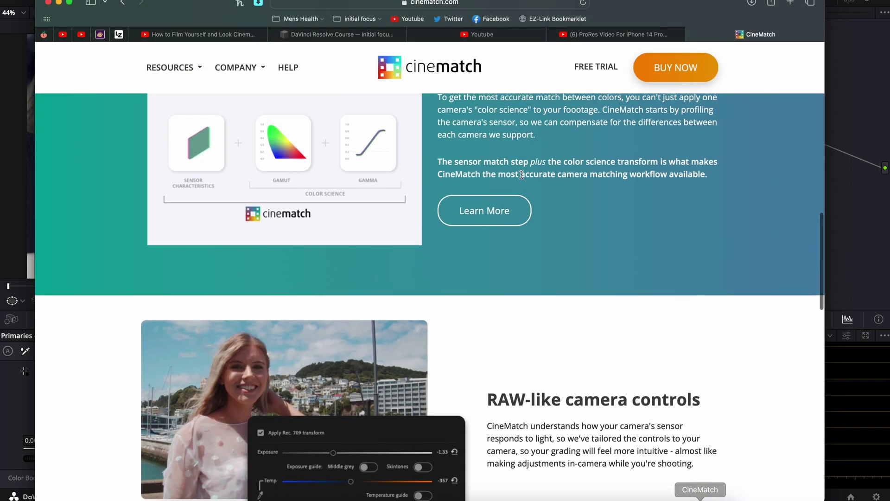
scroll(521, 174, up, 8)
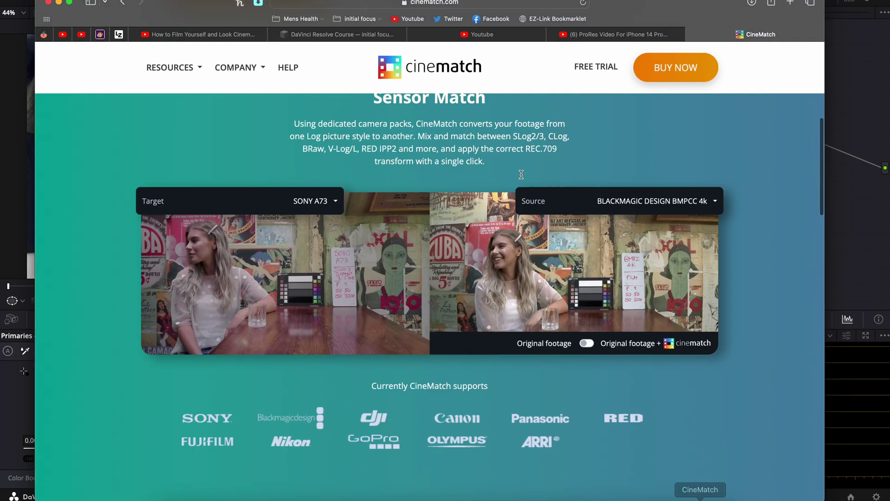
scroll(521, 175, up, 3)
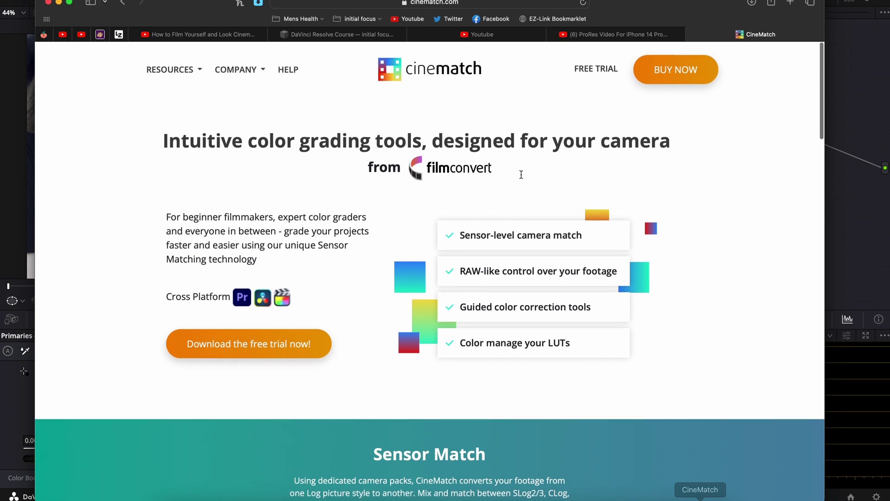
Step: Drag CineMatch 1.24 from the OpenFX Library's Camera Matching section onto node 03
click(58, 3)
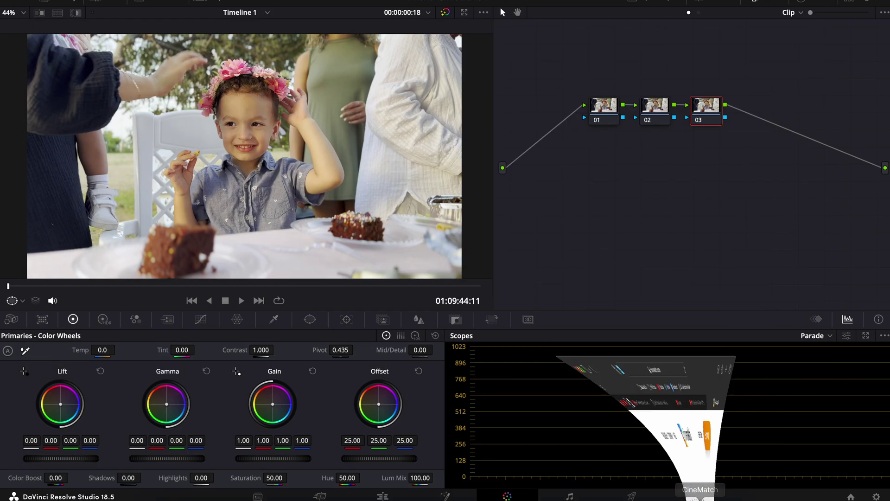
click(812, 2)
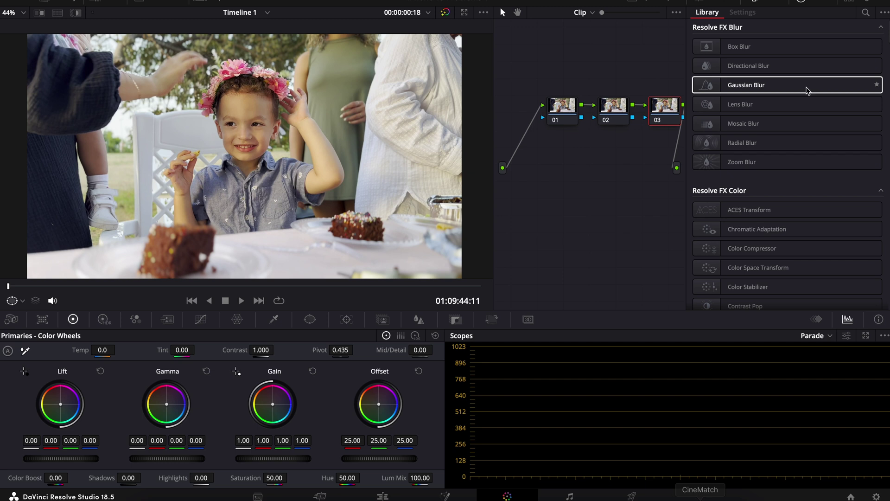
scroll(802, 101, down, 10)
scroll(802, 101, down, 15)
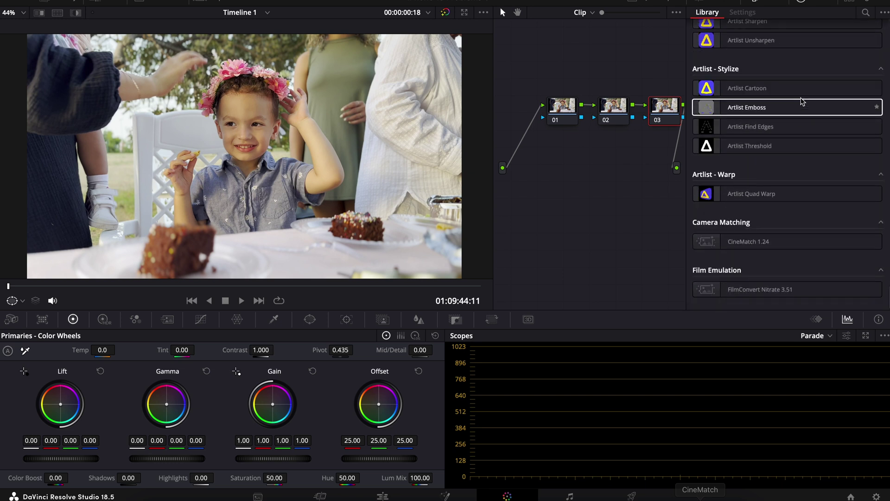
drag(741, 247, 672, 112)
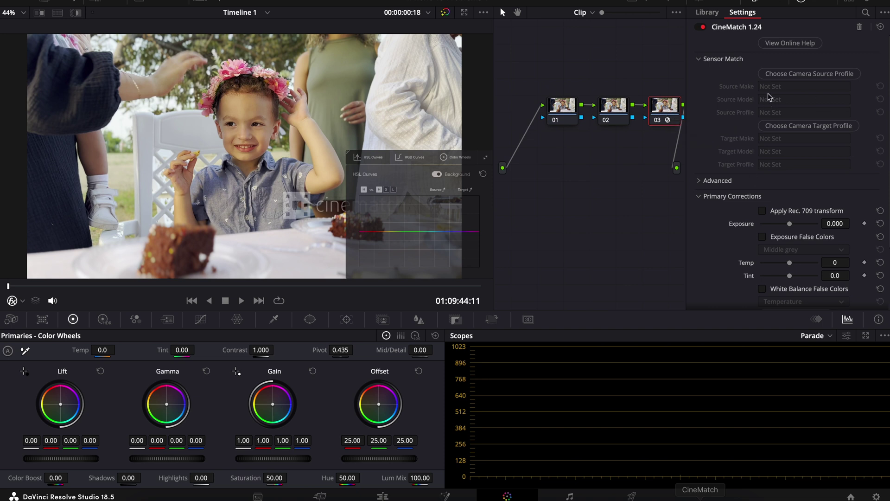
Step: Set CineMatch's source camera profile to Apple, iPhone 14 Pro, Dolby and apply it
click(788, 74)
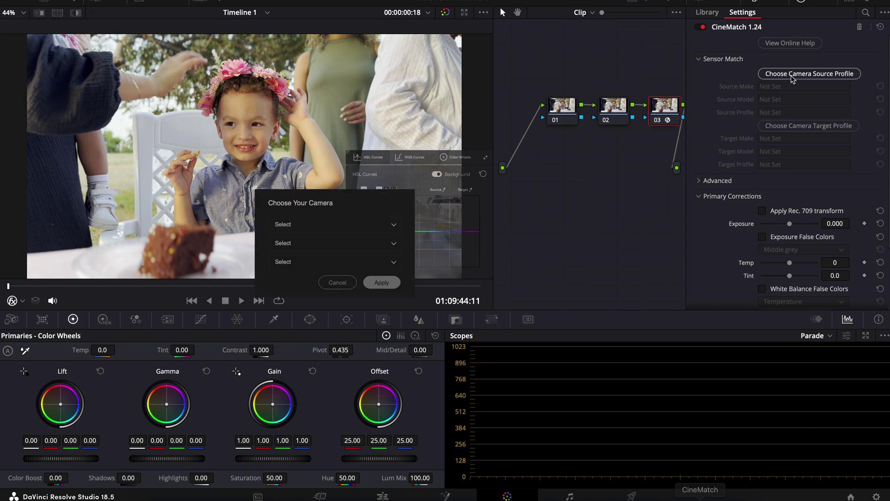
click(352, 227)
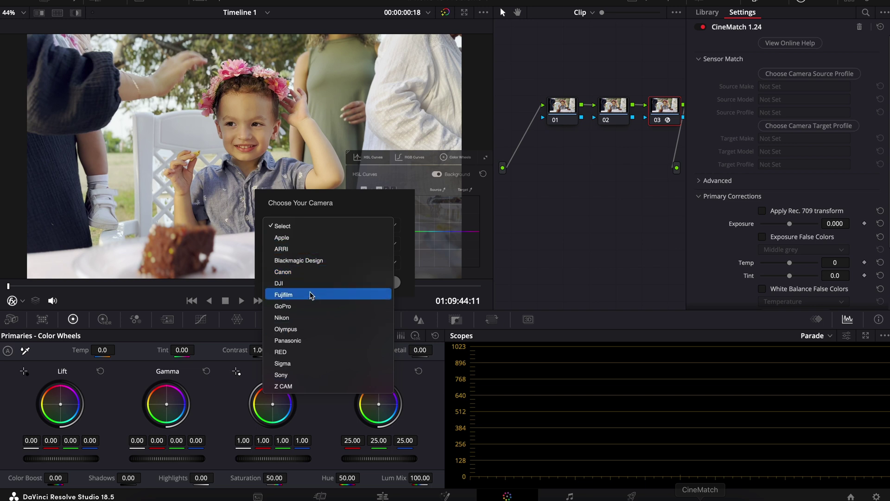
click(304, 237)
click(306, 239)
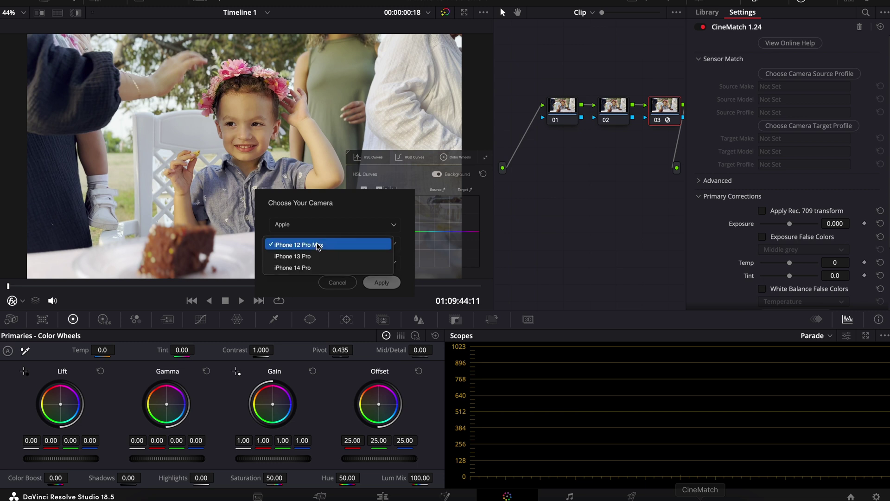
click(303, 269)
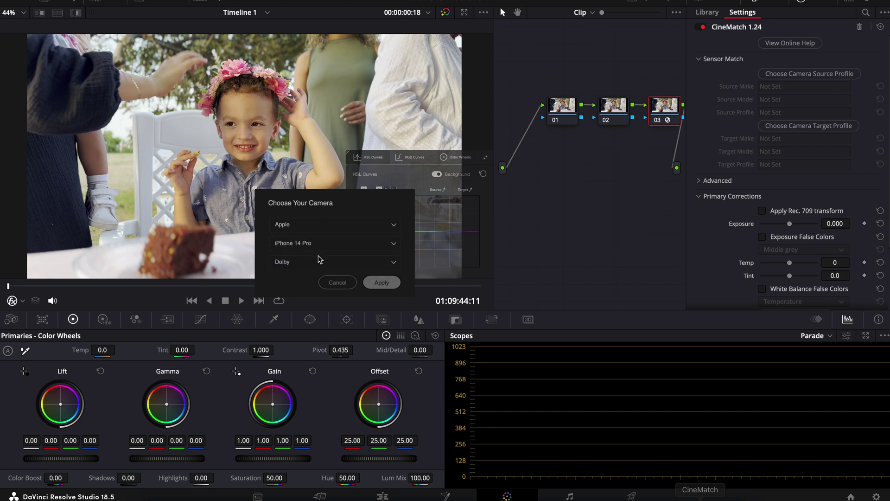
click(303, 263)
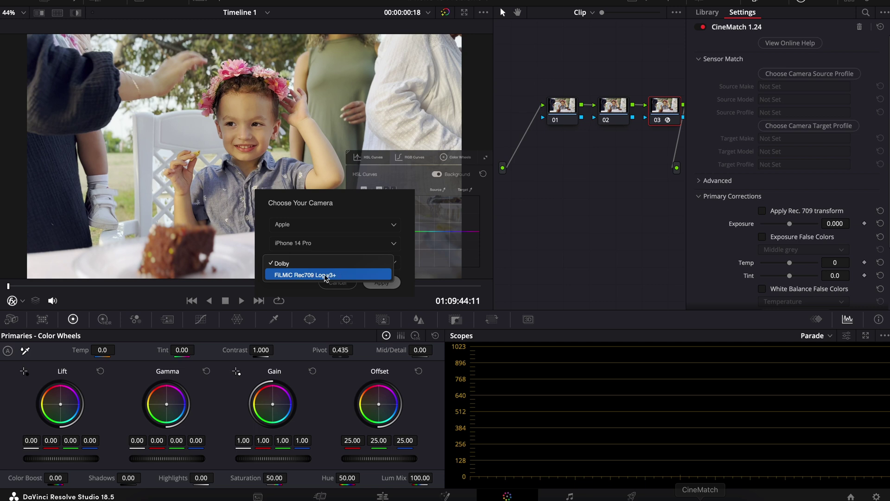
click(300, 263)
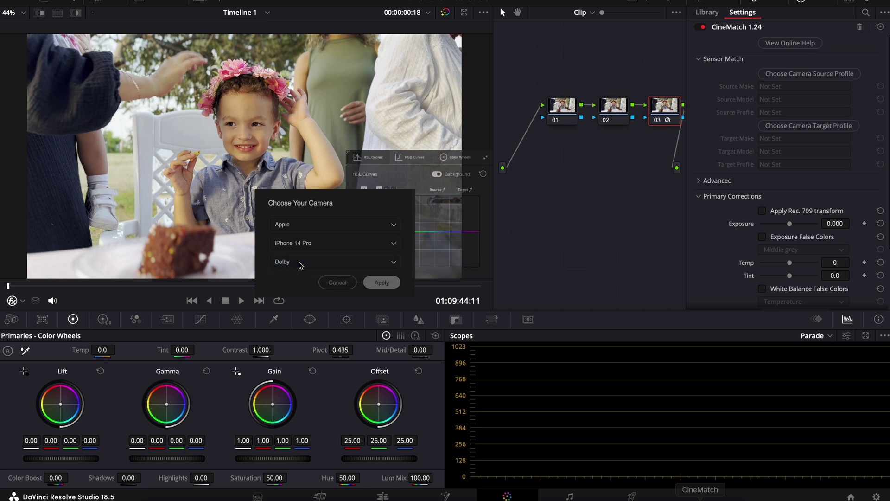
click(388, 283)
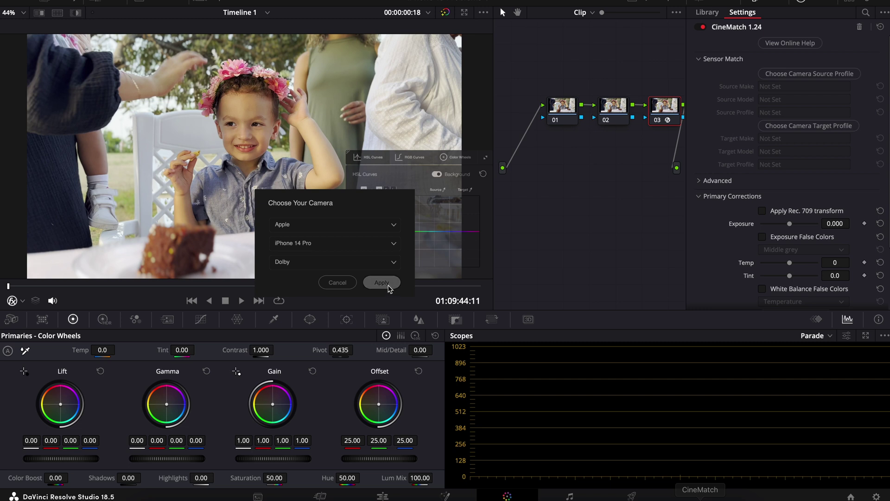
Step: Choose Apple, iPhone 14 Pro, Dolby as CineMatch's target camera profile and apply it
click(780, 131)
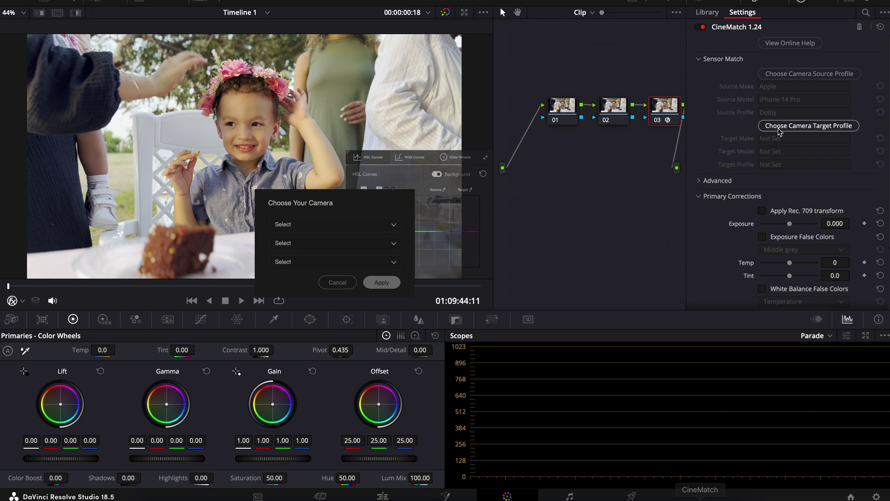
click(385, 226)
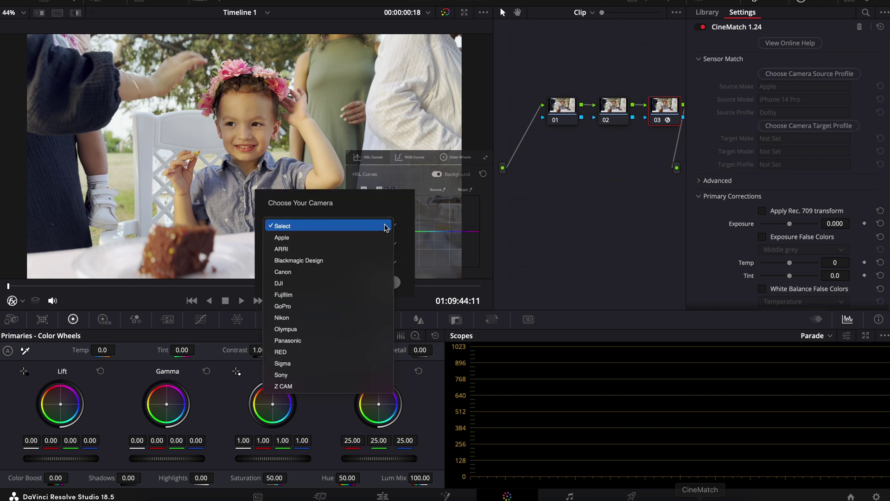
click(354, 250)
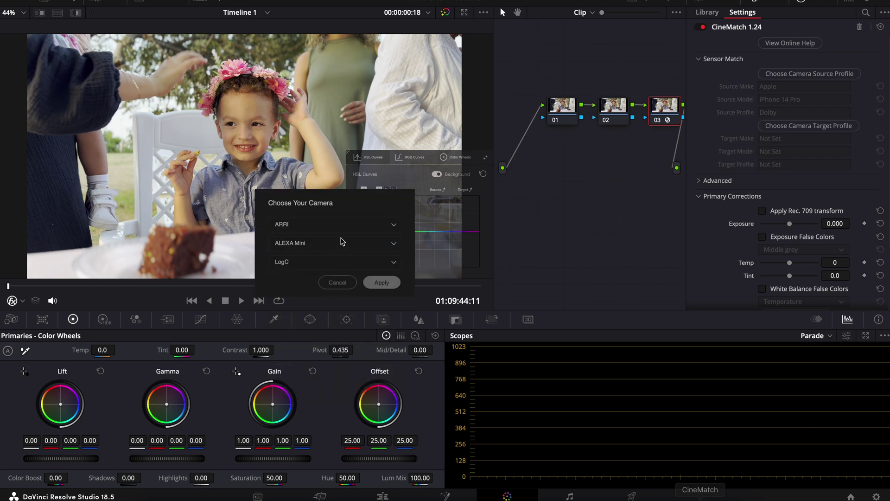
click(358, 229)
click(354, 215)
click(329, 246)
click(329, 269)
click(381, 283)
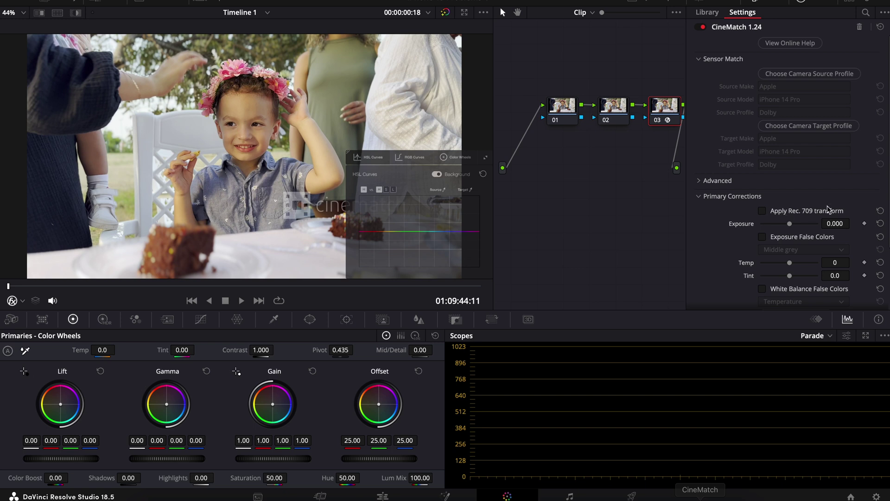
Step: Enable CineMatch's Apply Rec. 709 transform and lower its Exposure very slightly
click(763, 211)
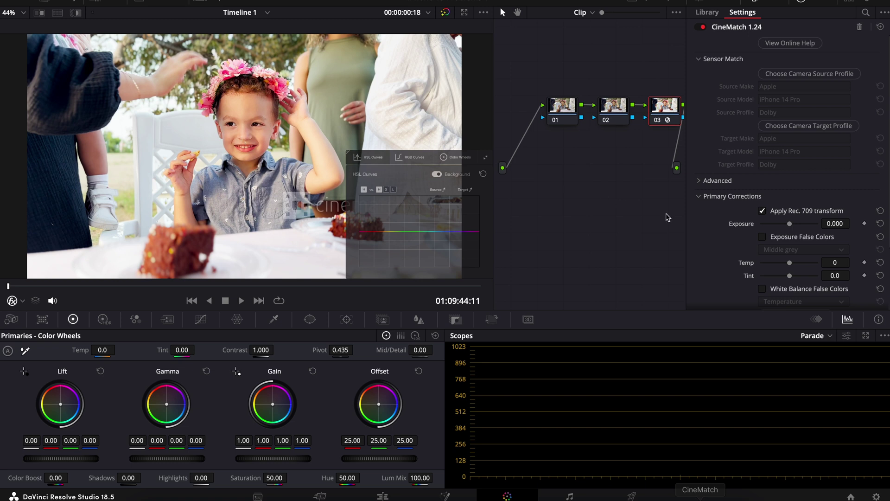
scroll(792, 225, down, 3)
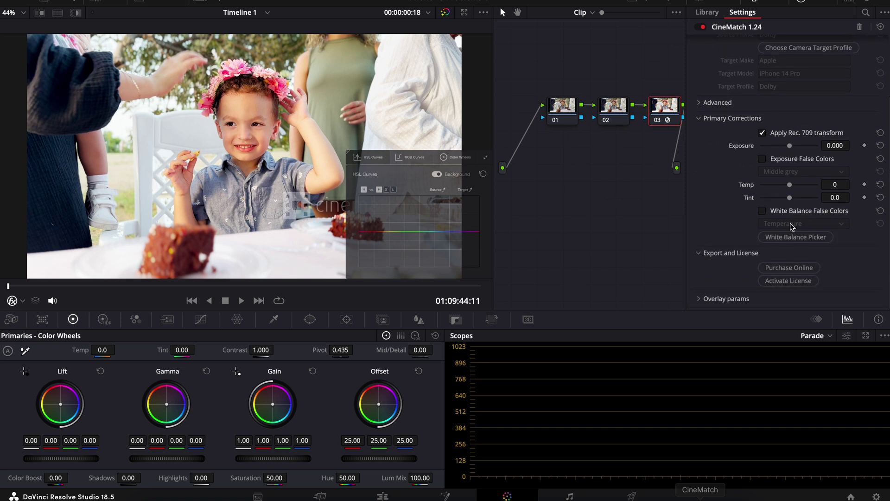
drag(790, 146, 787, 146)
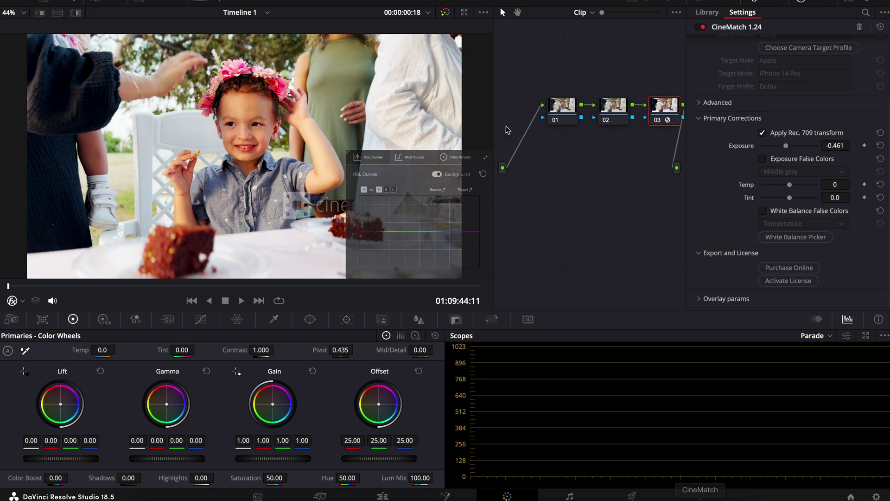
Step: Raise a point on CineMatch's RGB curve, cool the Temp slightly, and close the Settings panel
click(413, 159)
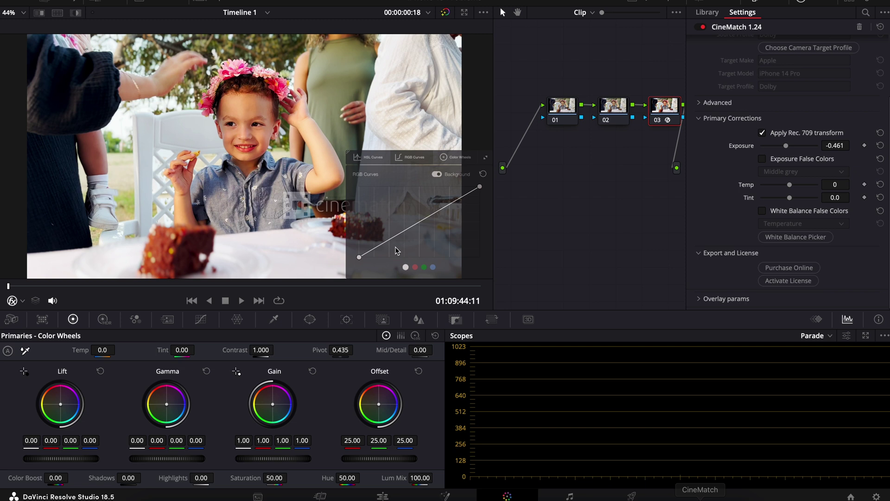
drag(384, 242, 383, 244)
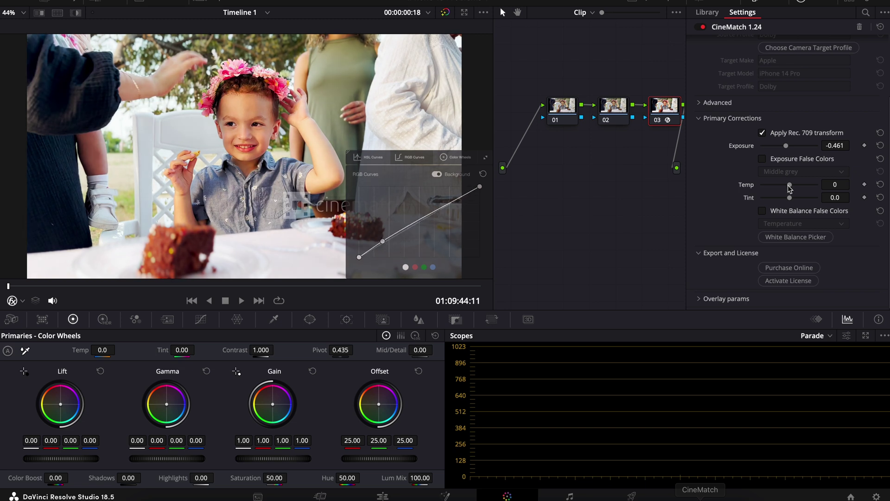
drag(789, 185, 786, 186)
click(809, 2)
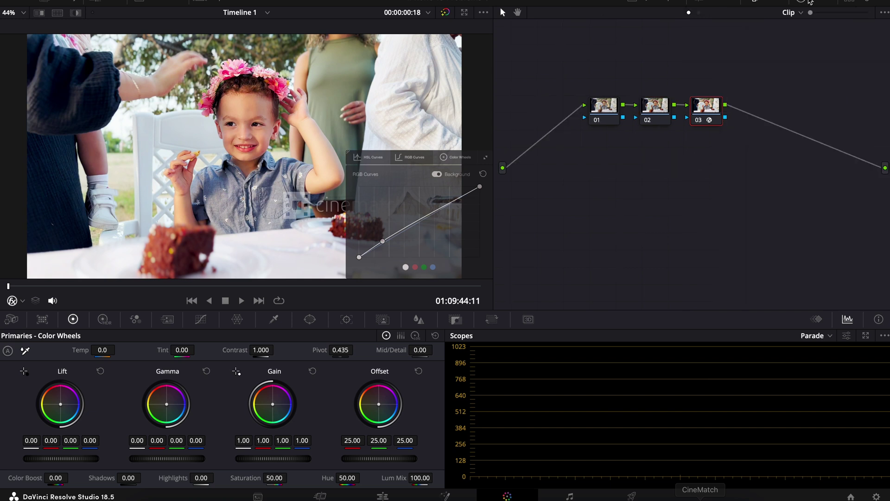
Step: Disable CineMatch node 03, then on node 02 lower Gamma to -0.04 and raise Gain slightly
click(700, 121)
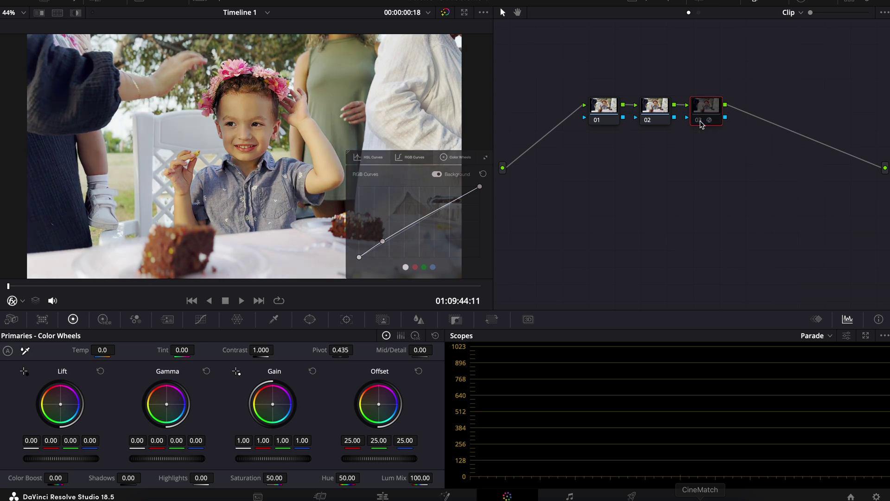
click(658, 106)
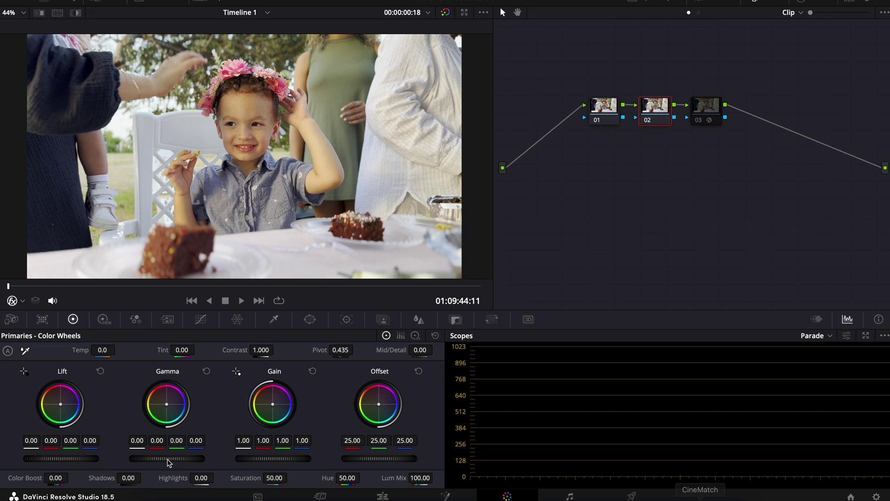
drag(167, 458, 147, 462)
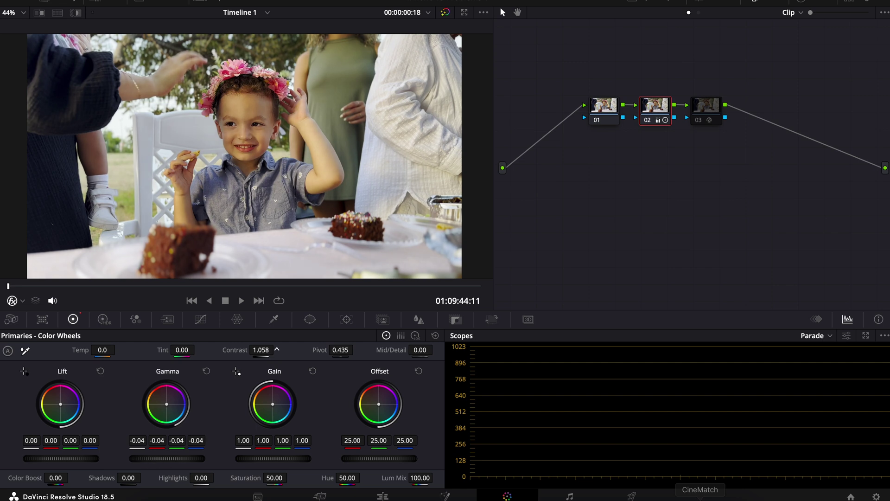
drag(244, 460, 252, 461)
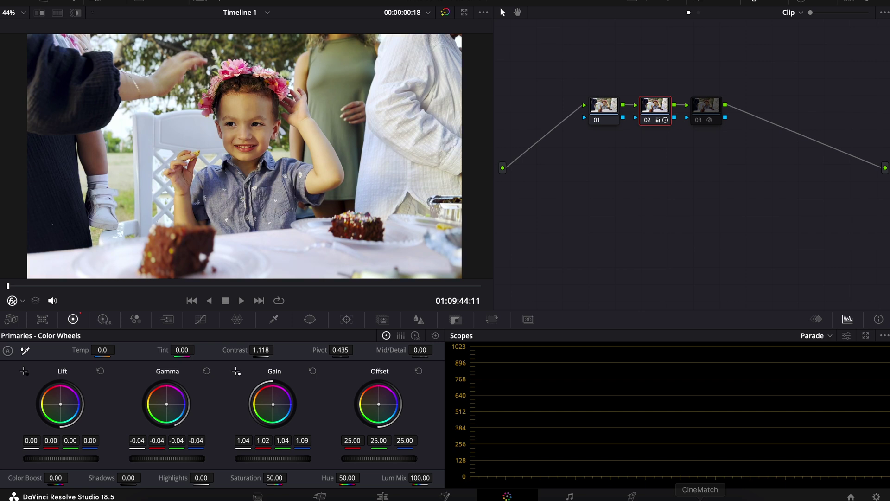
Step: Add a parallel node beside node 02
right_click(646, 109)
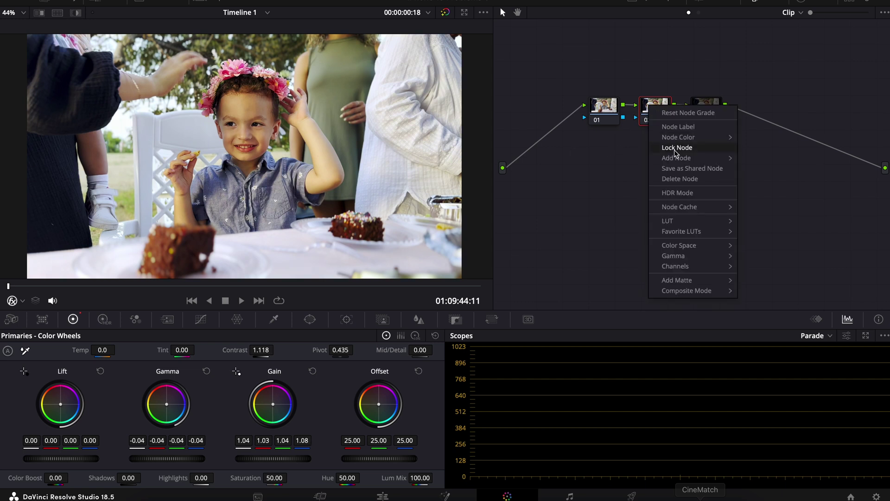
mouse_move(698, 156)
click(757, 179)
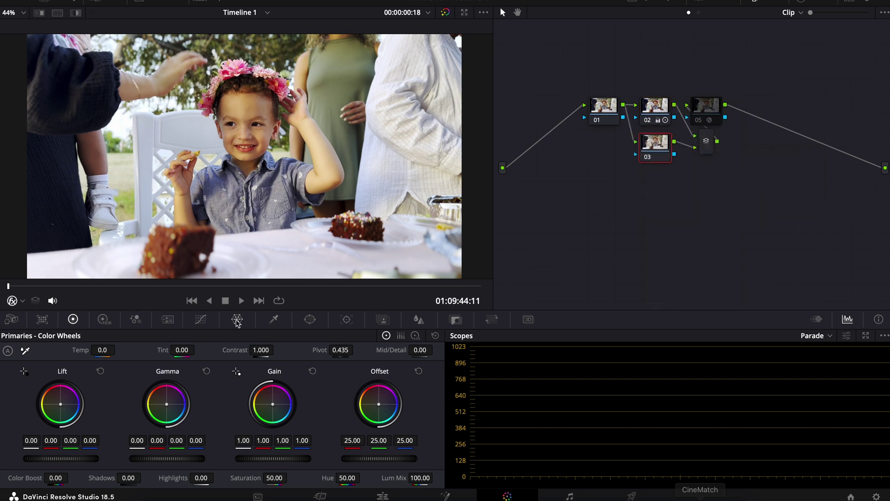
Step: Isolate the child's skin with an HSL qualifier: hue width 11.4, luminance 61.0–86.2
click(274, 319)
click(249, 110)
drag(249, 110, 104, 83)
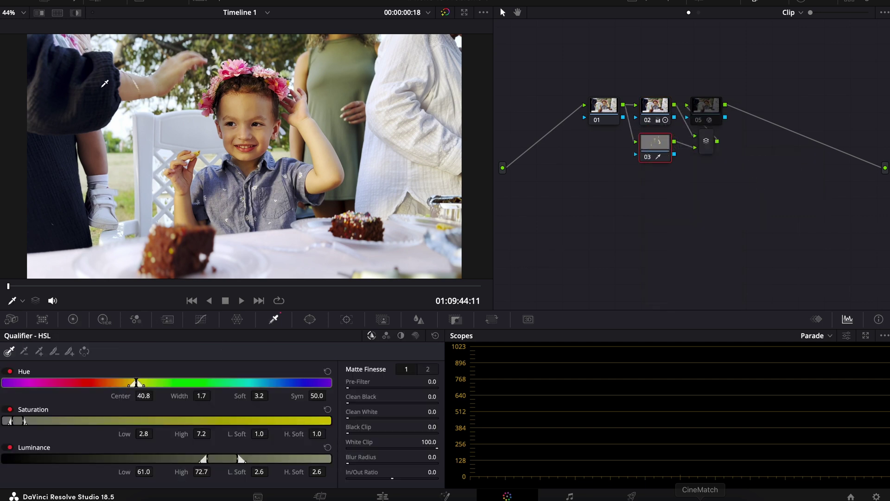
click(12, 301)
drag(142, 396, 215, 395)
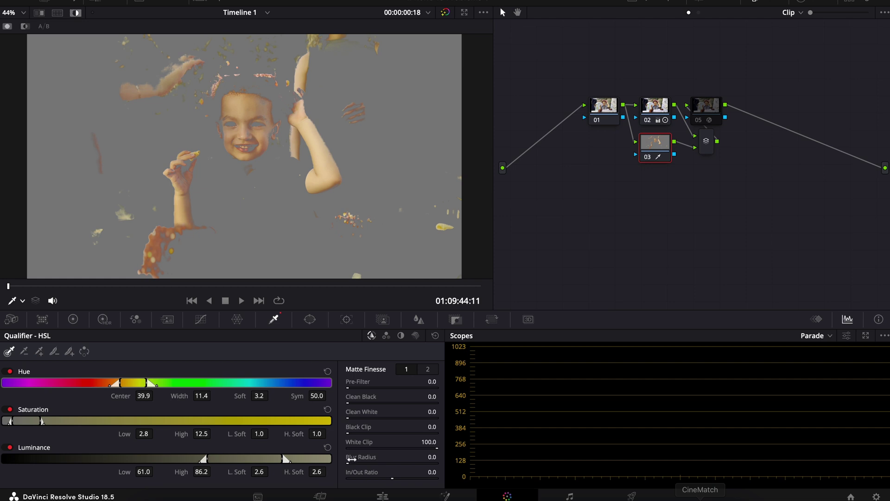
key(shift+h)
Step: Shift the skin node's Offset to 27.51, 23.08, 26.09, toggling node 03 off and on to compare
click(73, 319)
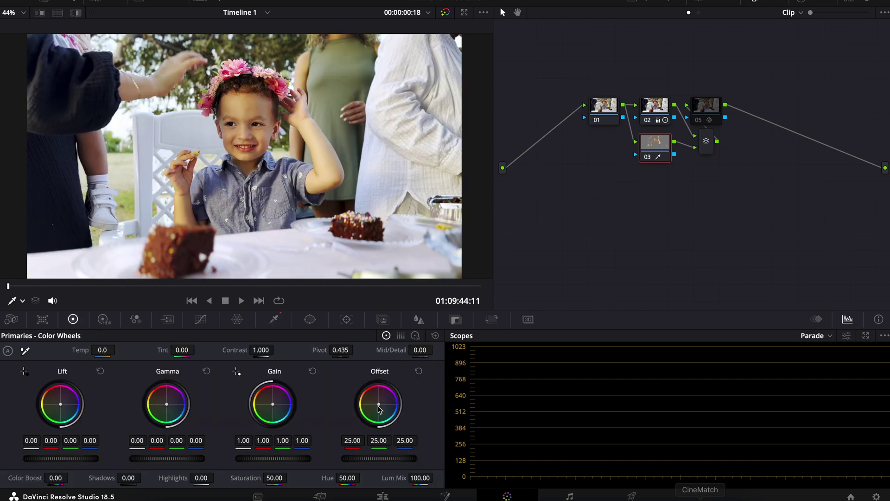
drag(379, 404, 379, 403)
click(648, 158)
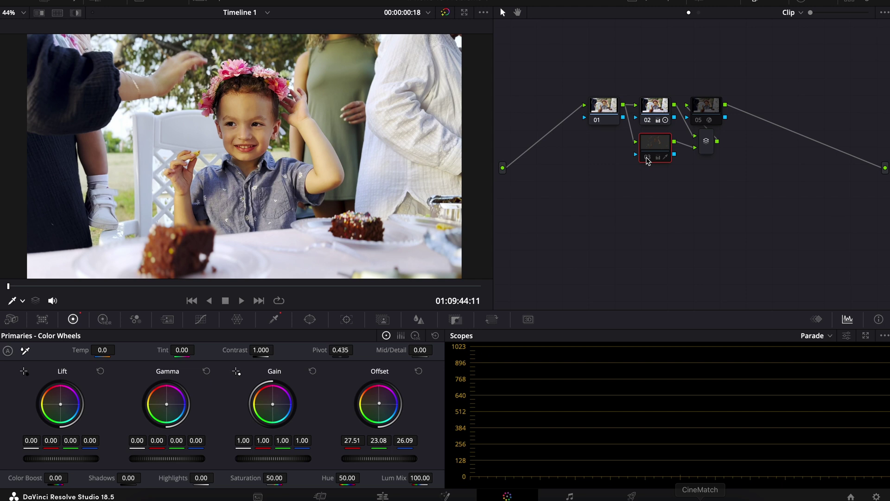
click(648, 158)
click(648, 157)
click(648, 158)
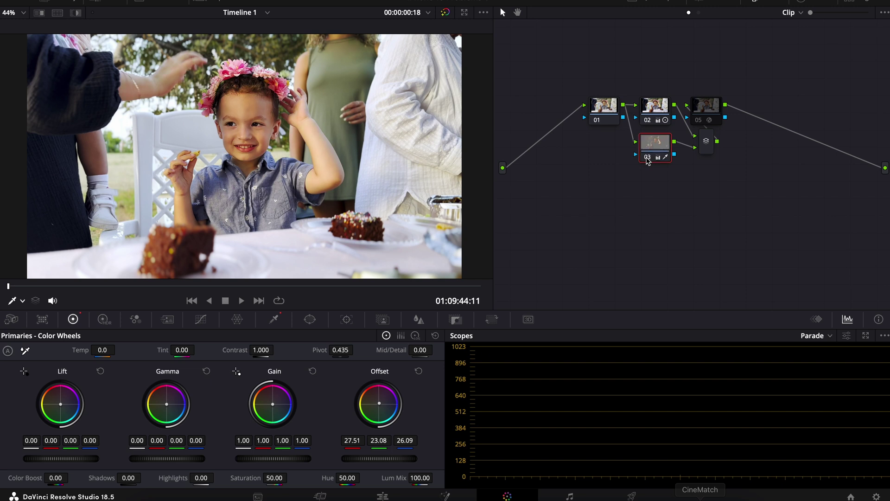
click(445, 13)
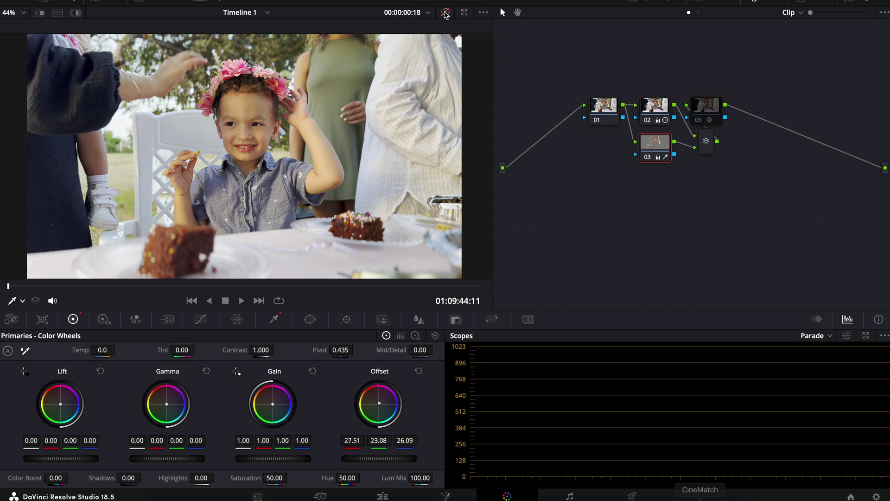
click(445, 13)
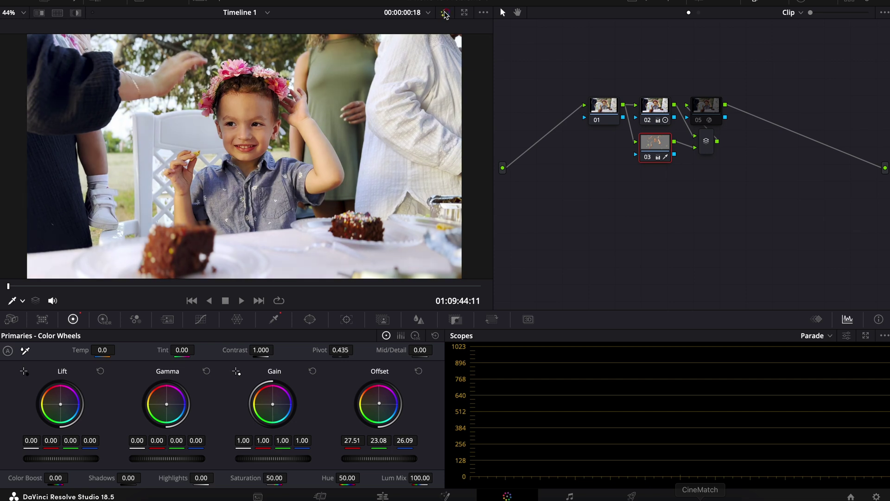
click(446, 12)
click(445, 13)
click(445, 12)
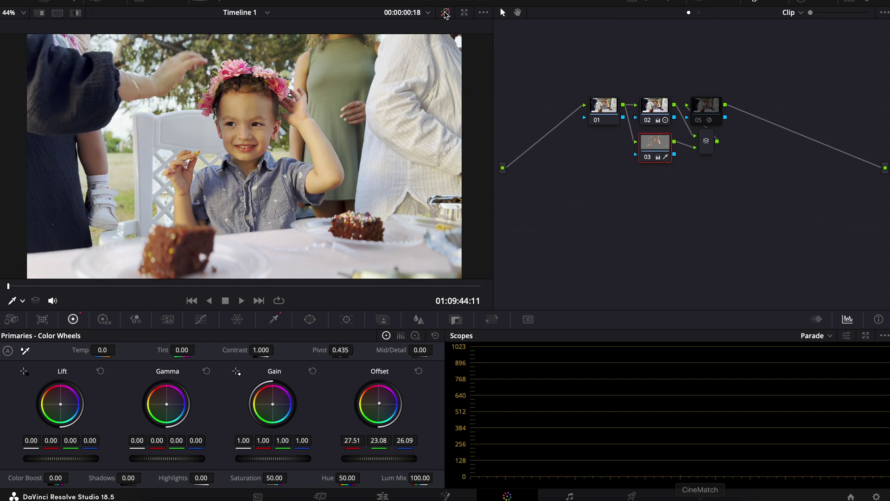
click(445, 13)
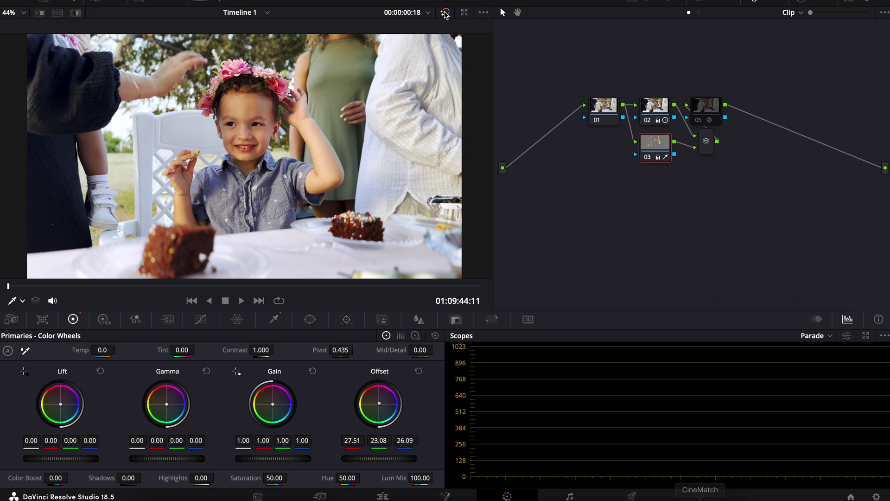
click(445, 12)
click(446, 12)
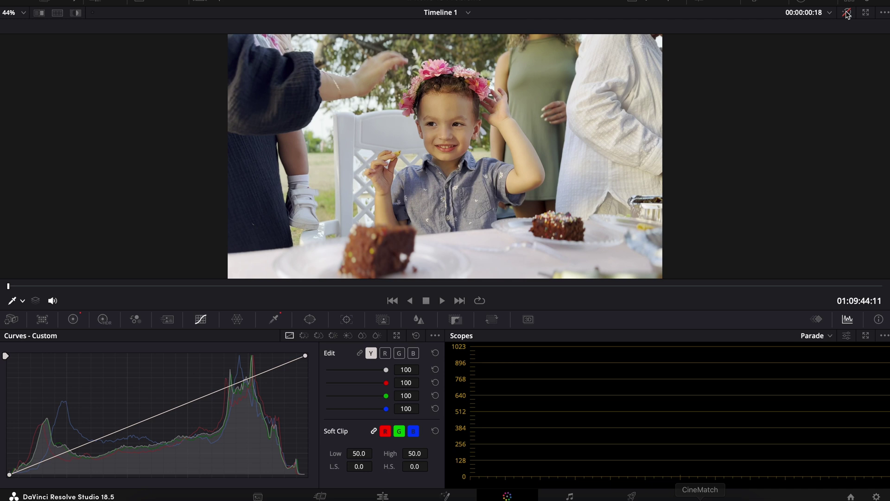
Step: Hide the node editor, toggle Bypass Color Grades to compare ungraded versus graded, then show the OpenFX library
click(848, 13)
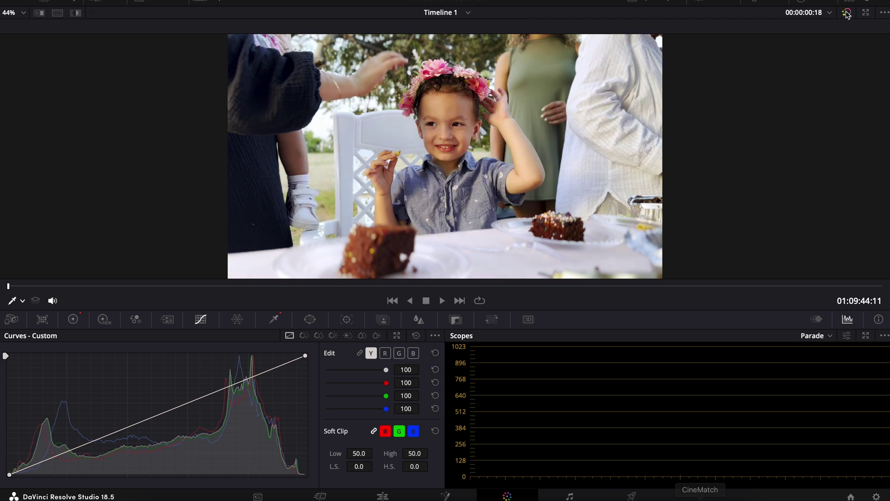
click(847, 13)
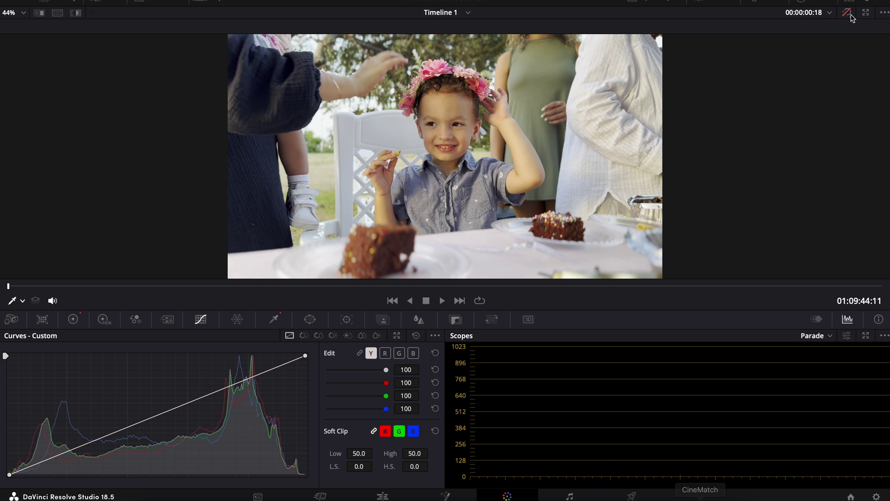
click(852, 16)
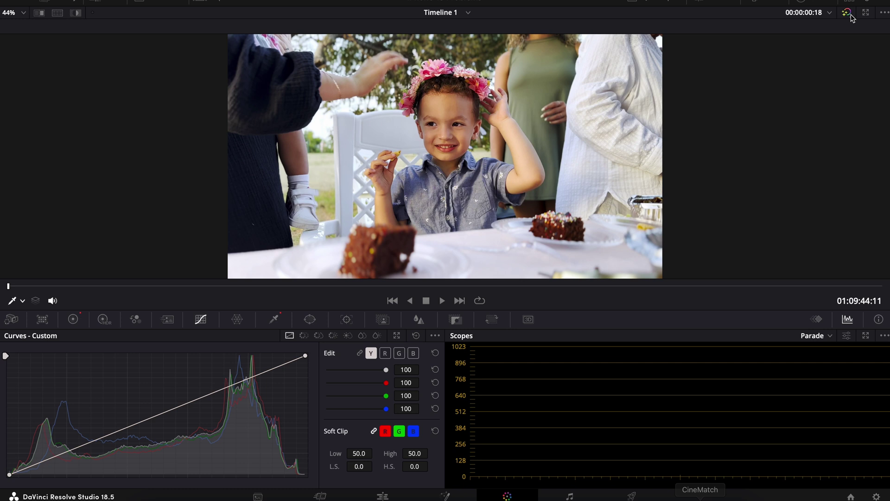
click(812, 1)
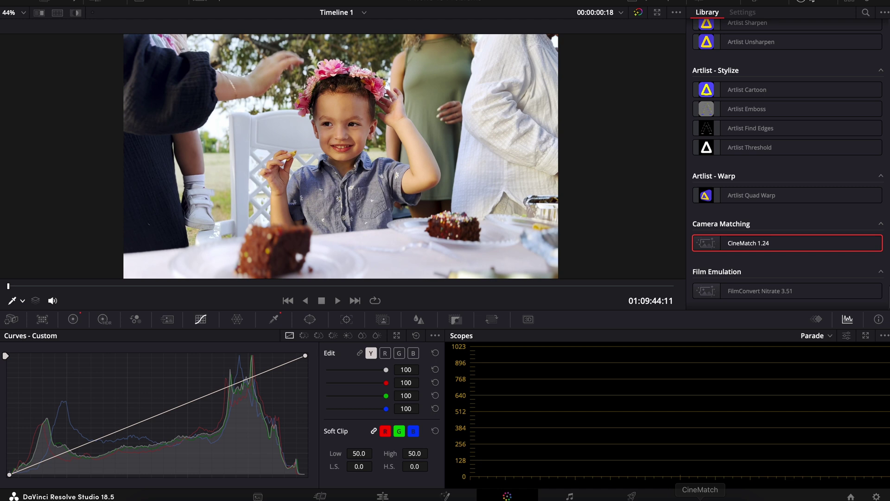
Step: Show the node graph and select node 05 to view its CineMatch settings (Exposure -0.461, Temp -552)
click(762, 1)
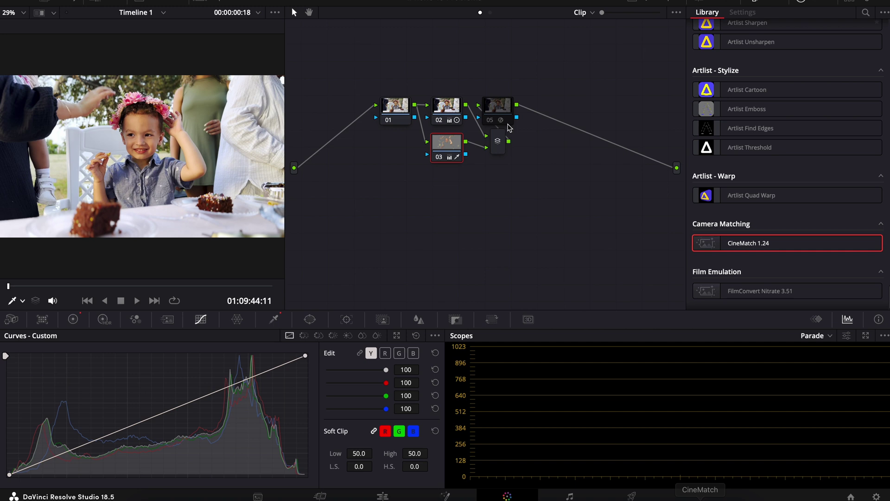
click(498, 108)
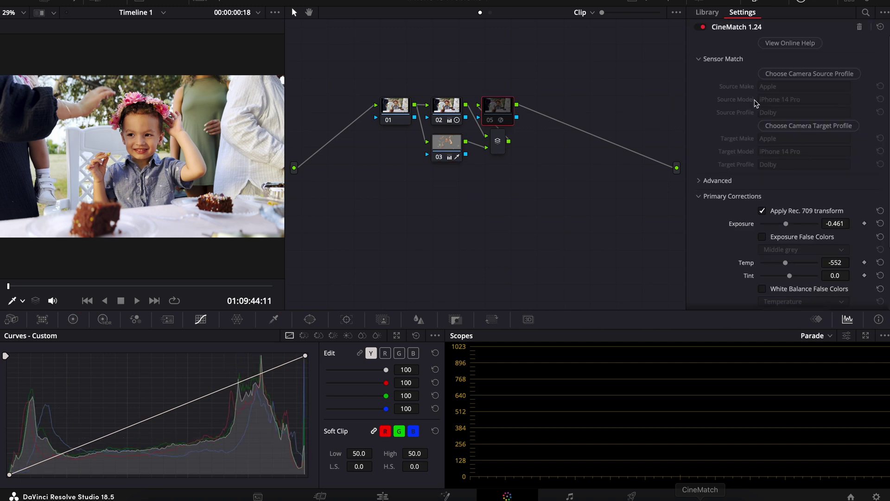